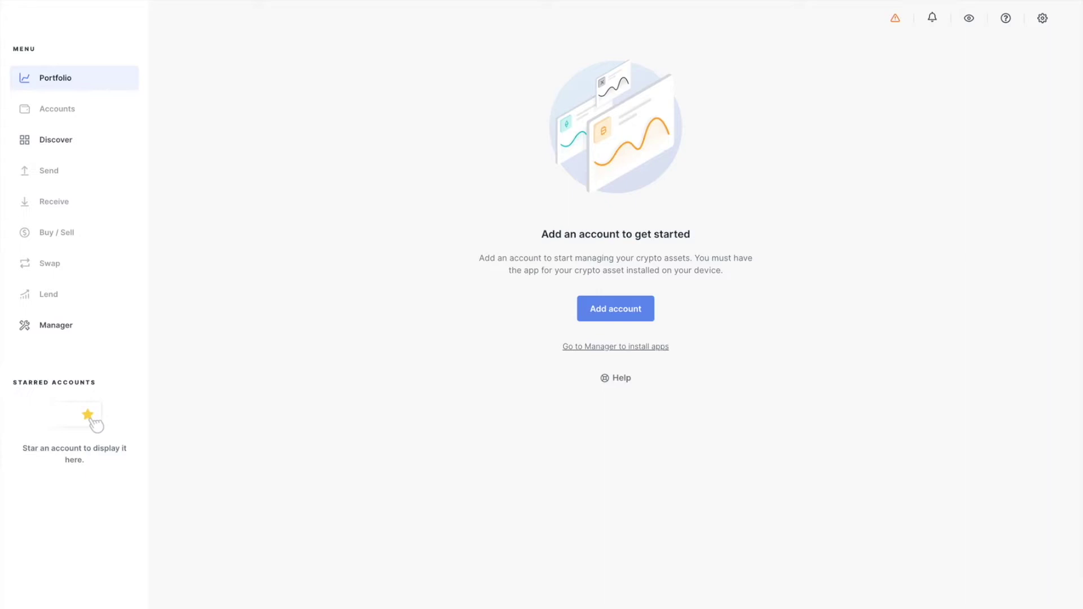
Add an Ethereum (ETH) account, renamed from 'Ethereum 1' to 'Ethereum', and return to Portfolio
click(616, 308)
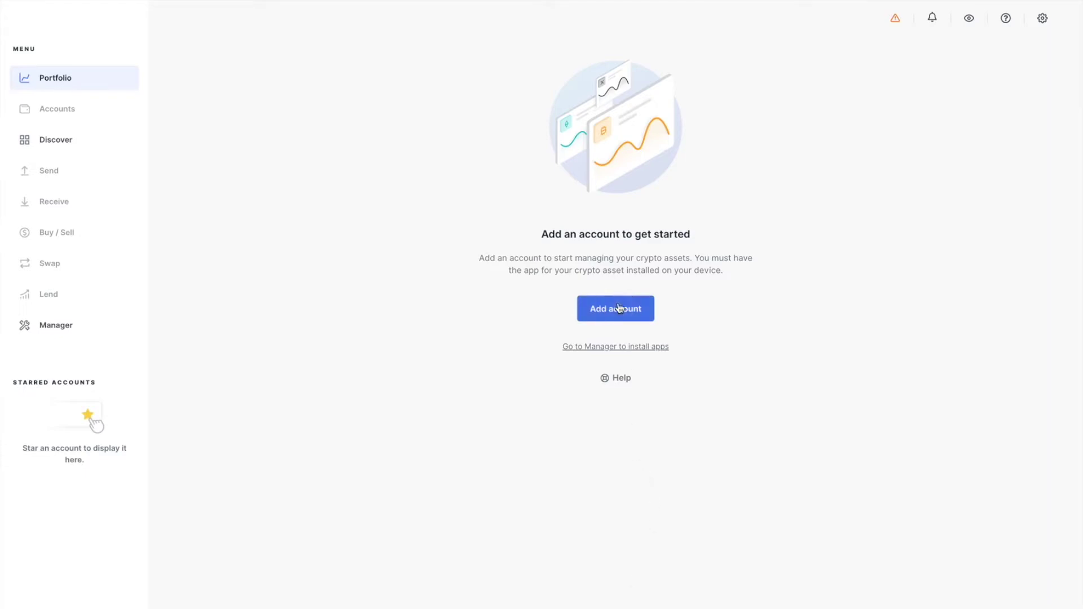
click(522, 356)
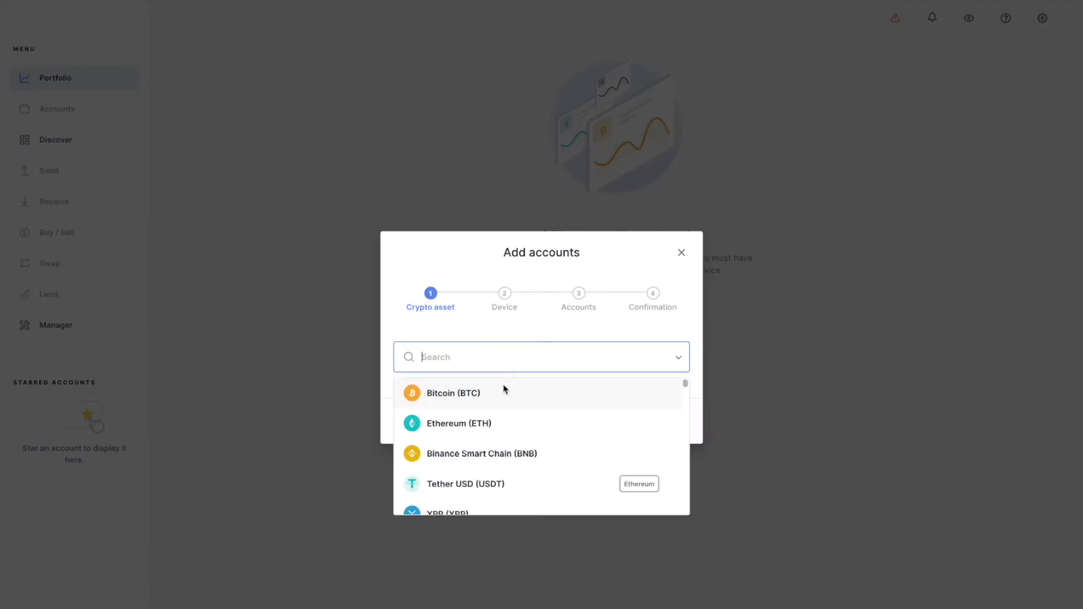
click(495, 435)
click(667, 431)
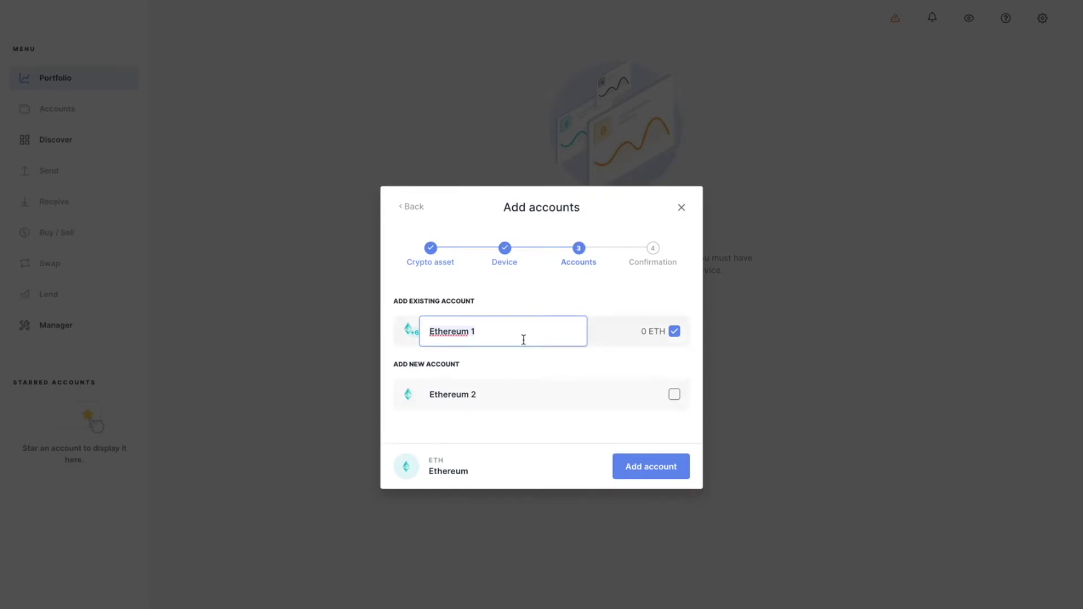
key(BackSpace)
key(BackSpace)
click(652, 474)
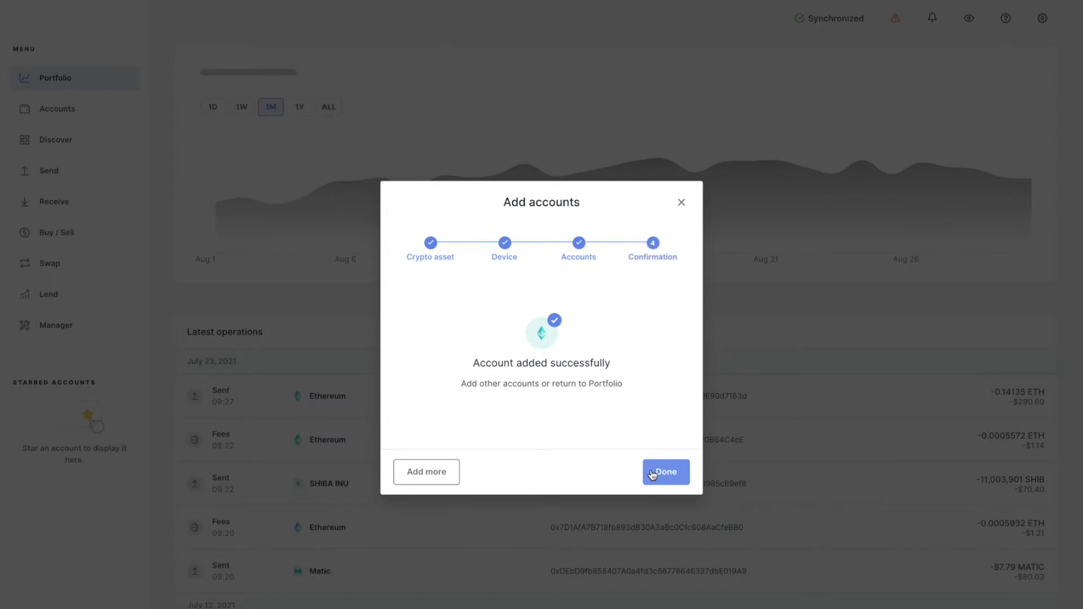
click(661, 476)
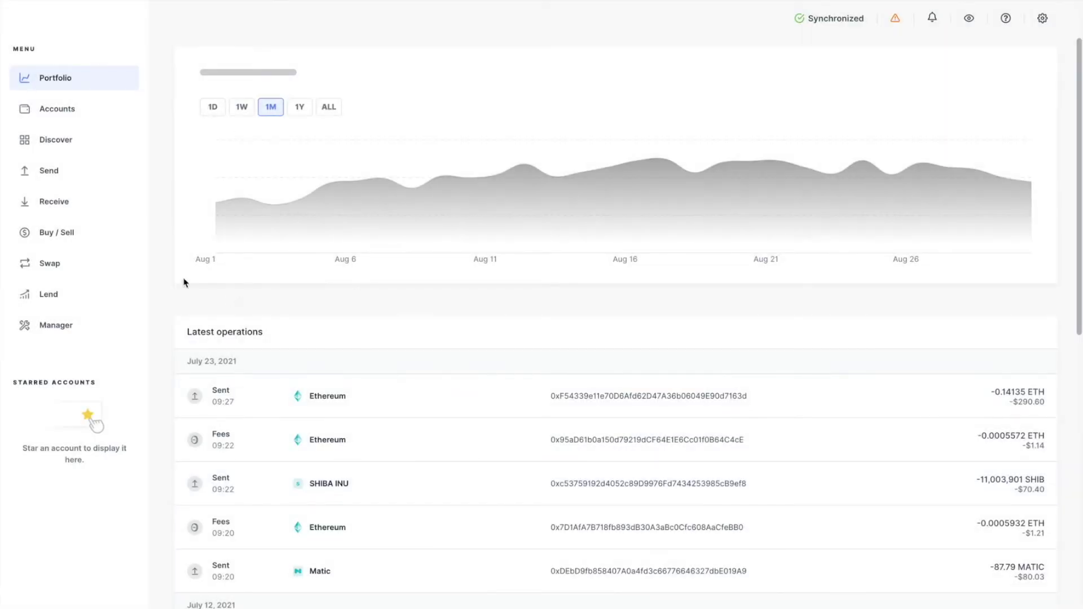
From the Ethereum account, set up receiving Audius (AUDIO), searched as 'audio', and copy the verified address
click(46, 111)
click(234, 155)
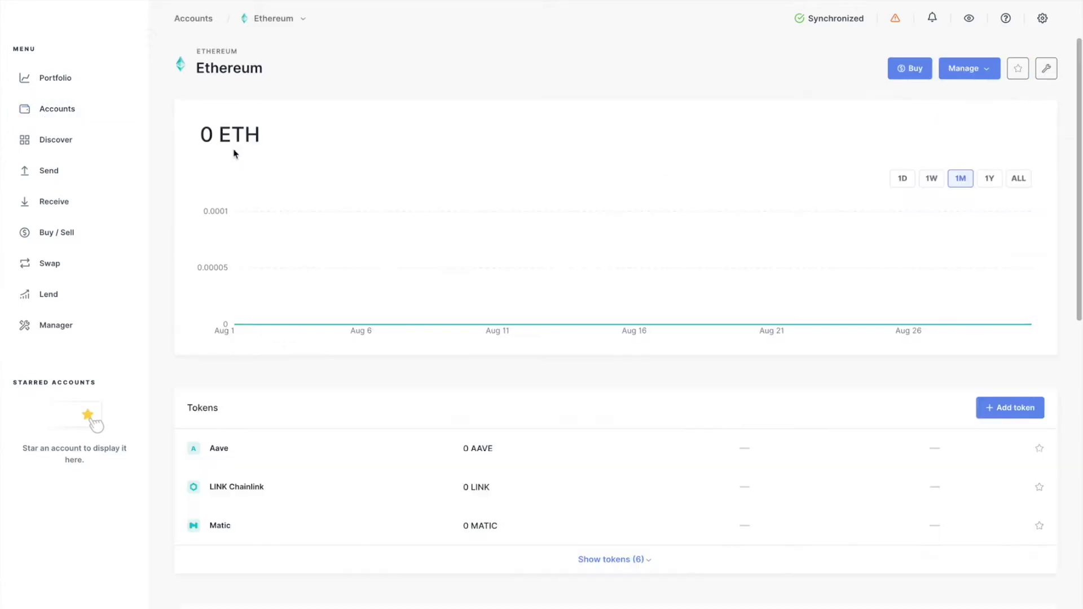
click(1005, 412)
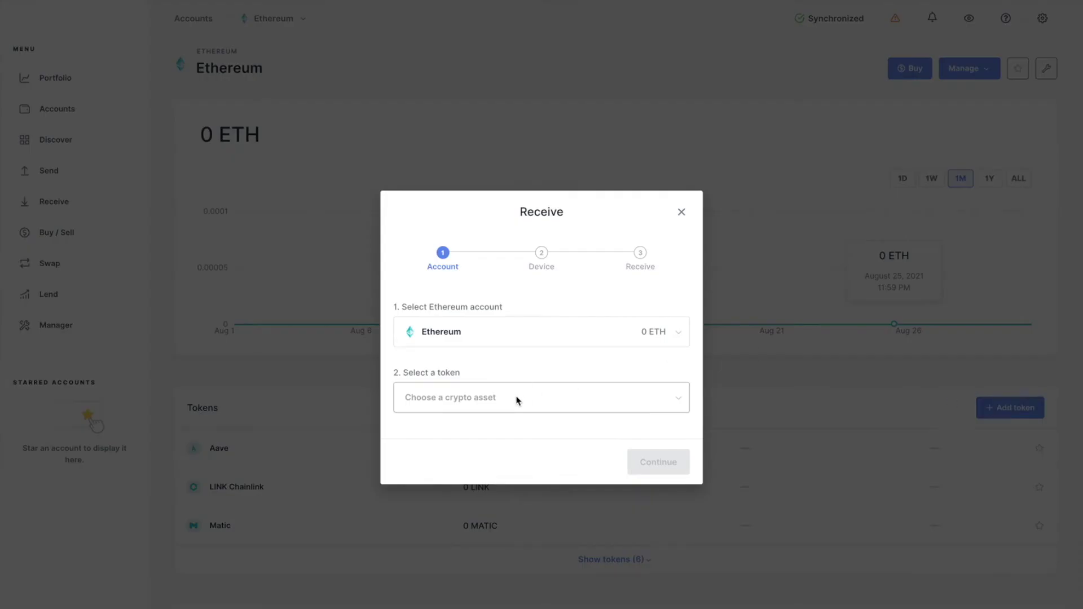
click(517, 400)
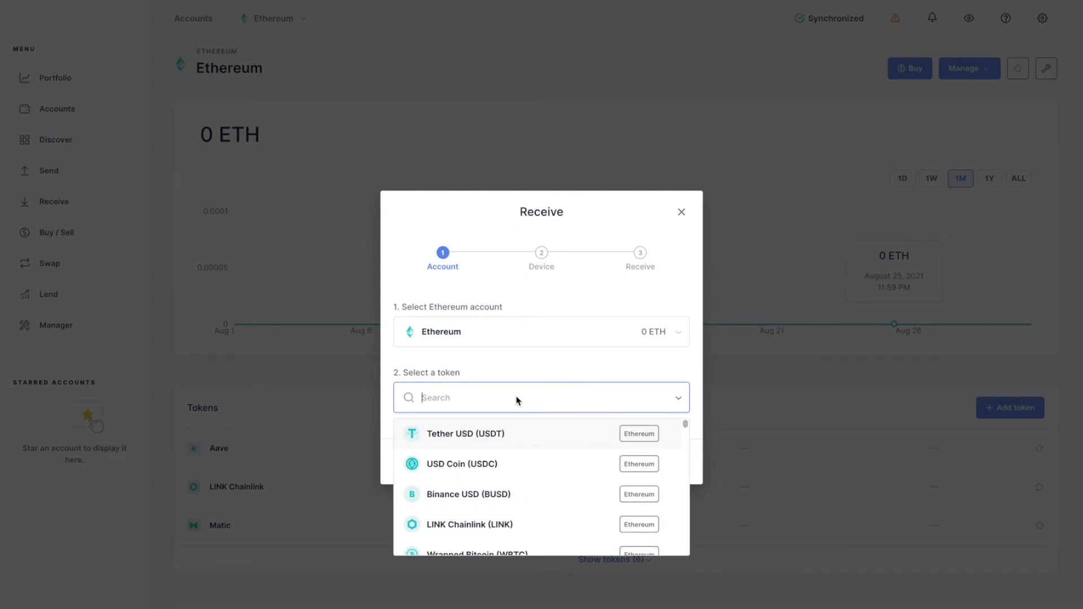
text(audio)
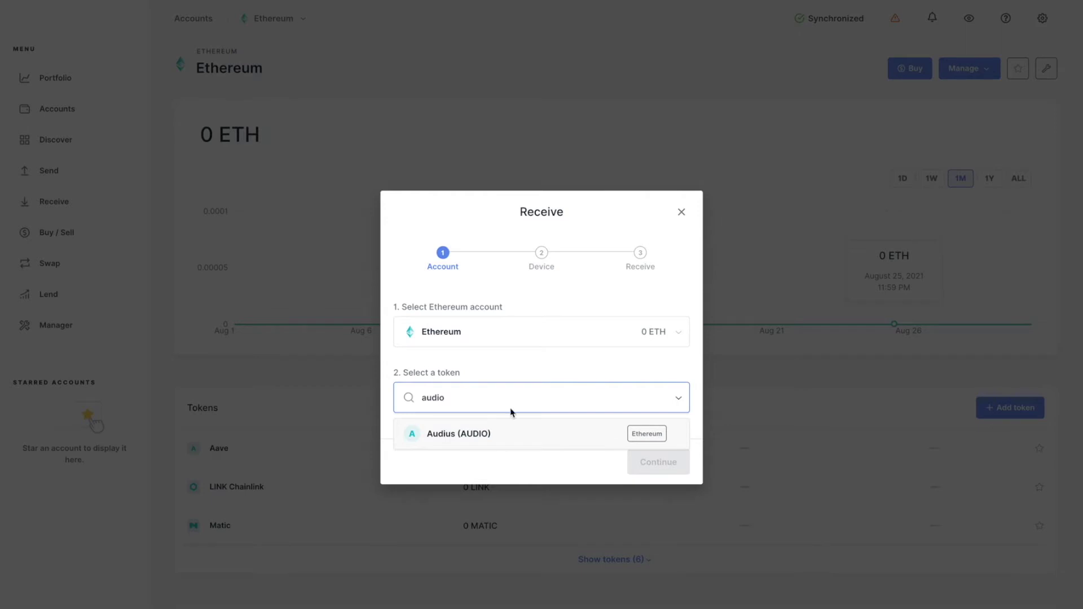
click(494, 437)
click(642, 463)
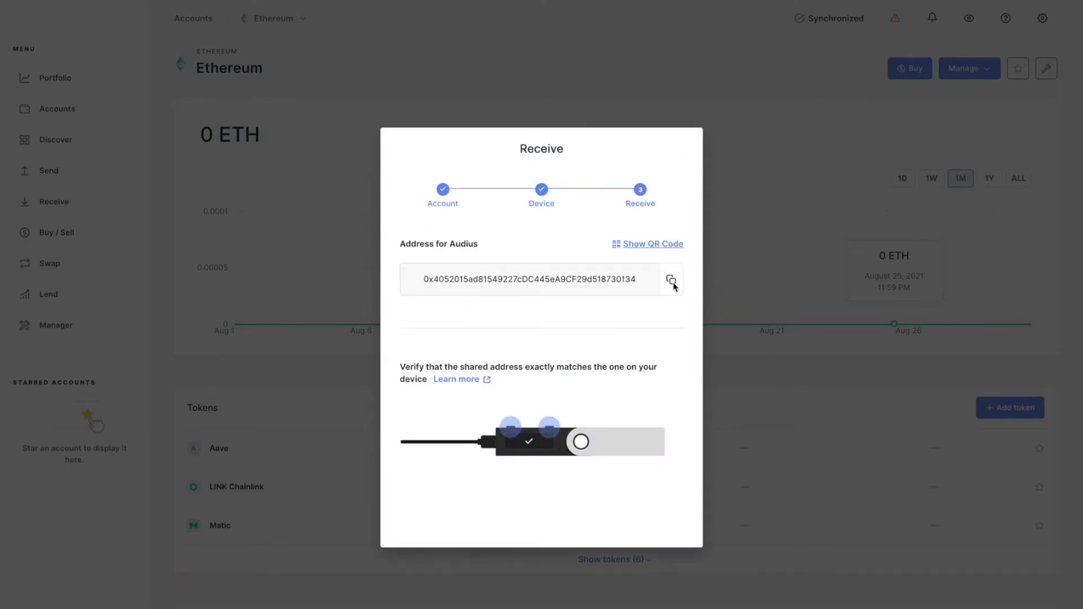
click(672, 281)
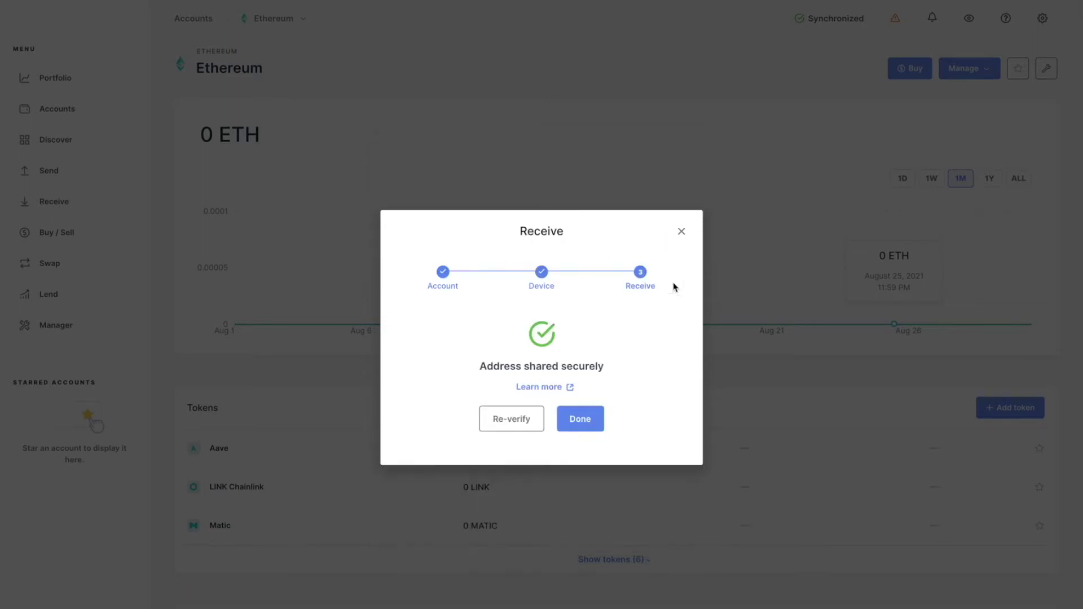
click(586, 420)
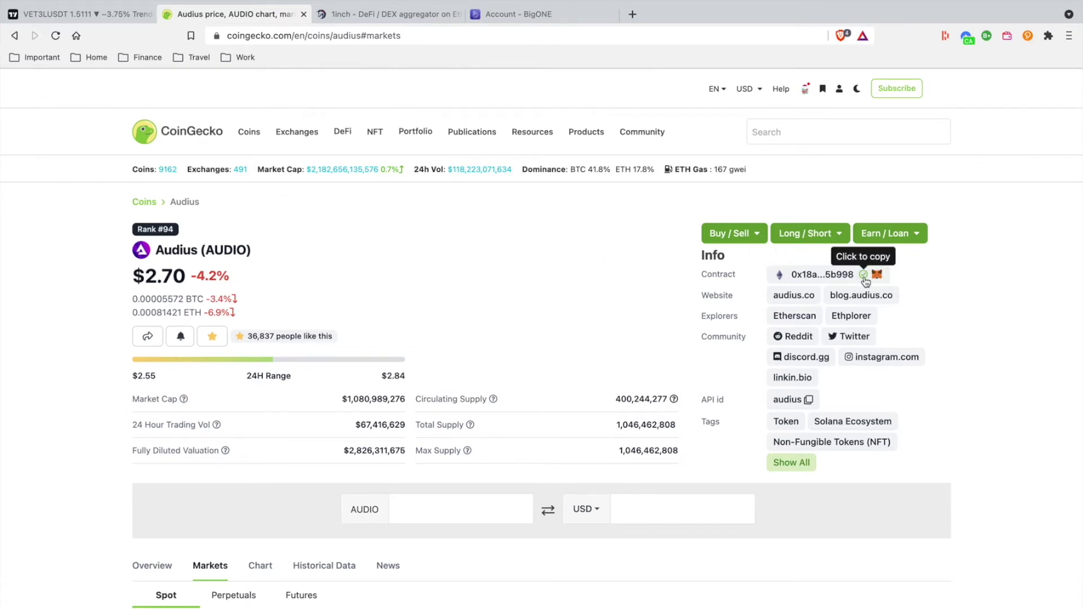
Go to the 1inch swap page showing the 0.1558 ETH to DAI quote
click(351, 18)
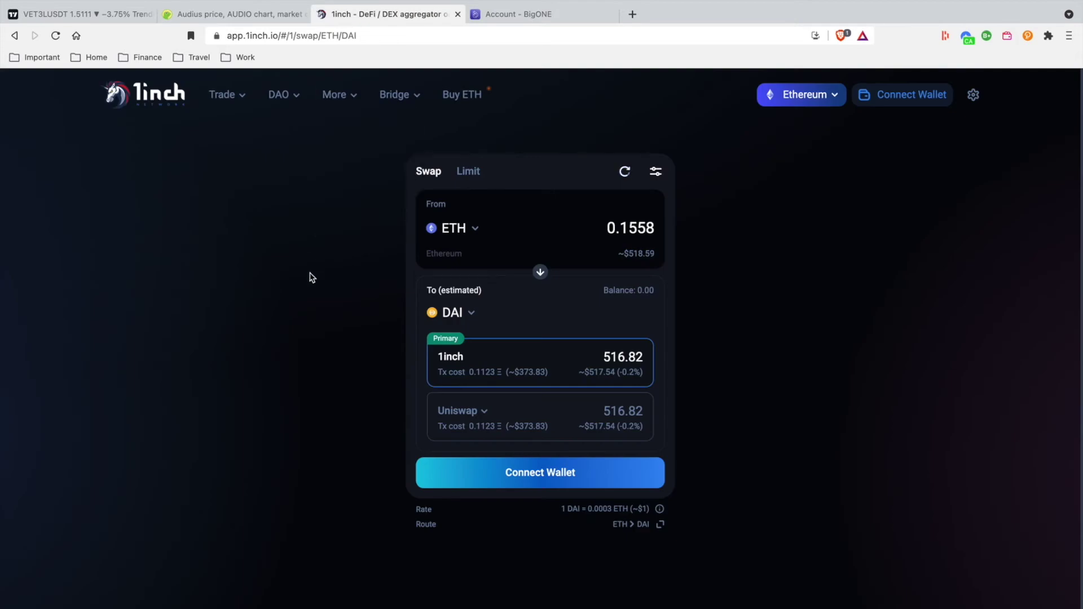
Replace DAI with Audius via its pasted contract address, giving 192.45 AUDIO for 0.1558 ETH
click(467, 314)
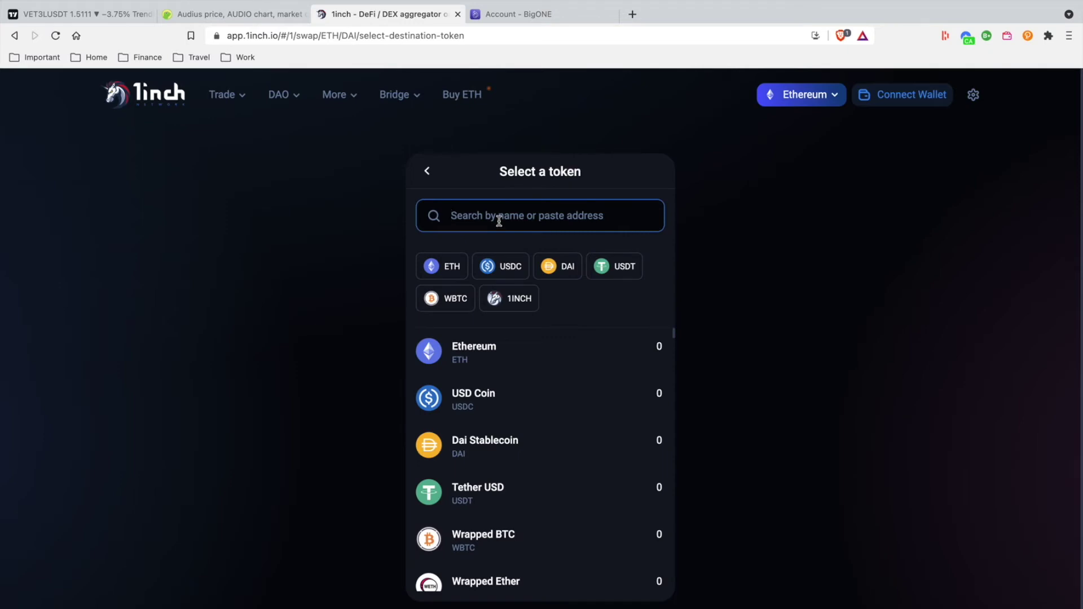
key(super+v)
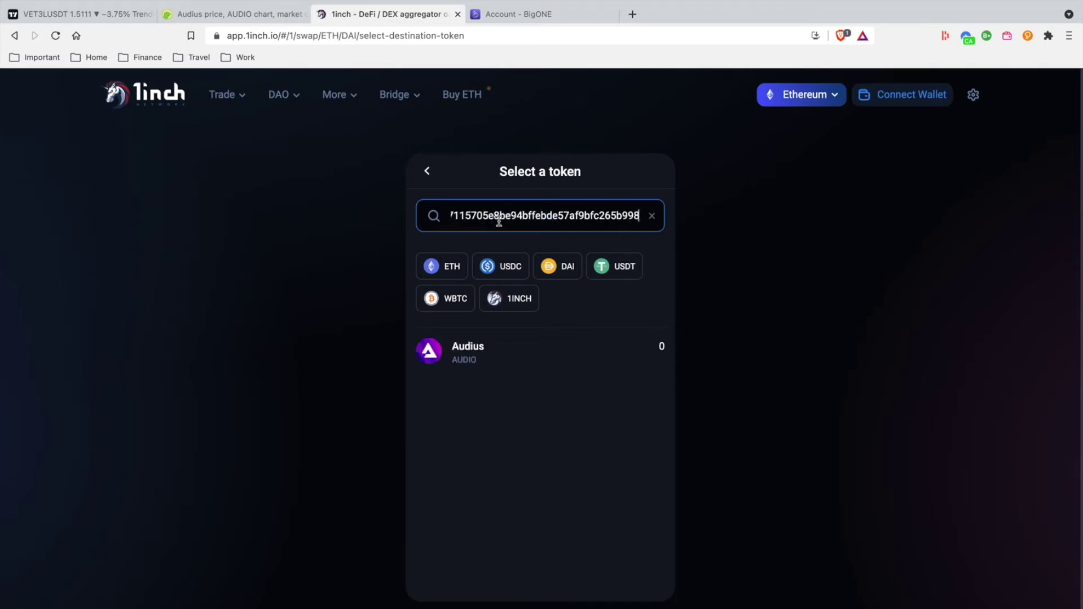
click(461, 361)
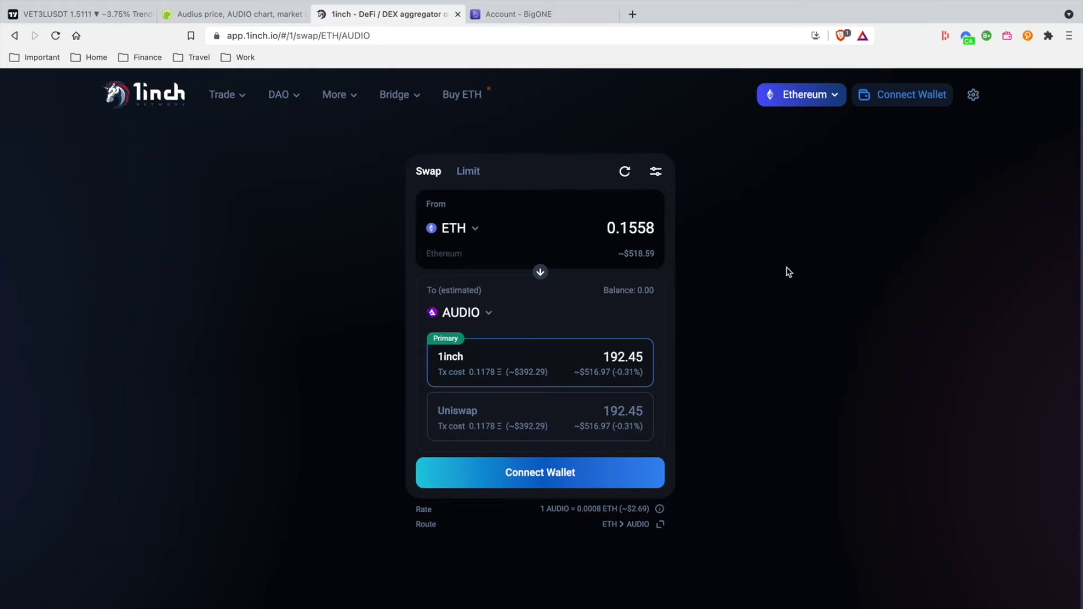
click(214, 13)
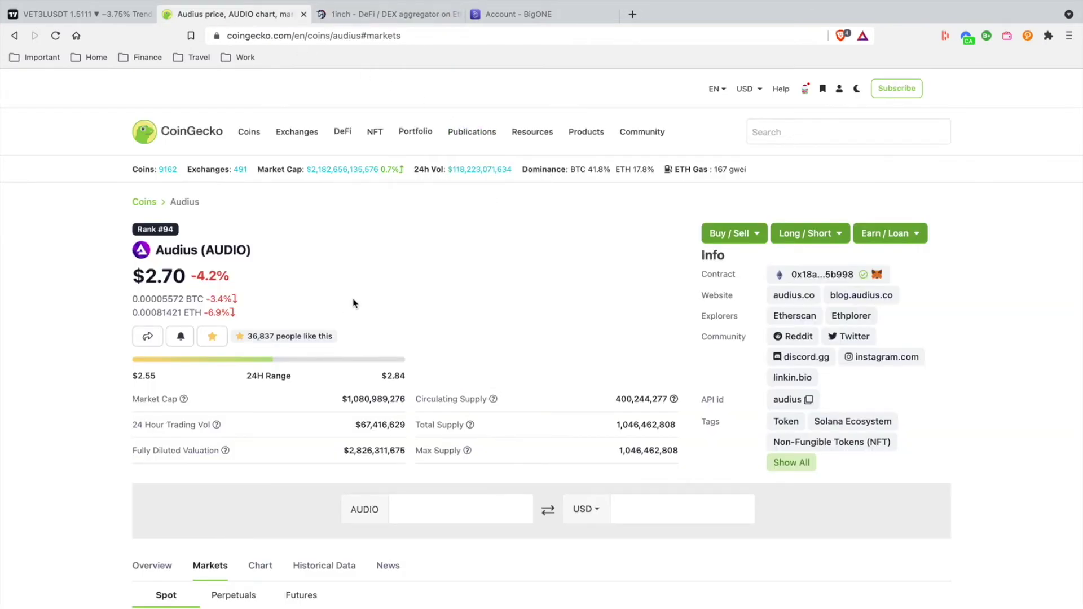
Browse CoinGecko's Audius Markets table and follow the BigONE AUDIO/USDT listing to the exchange
scroll(353, 304, down, 5)
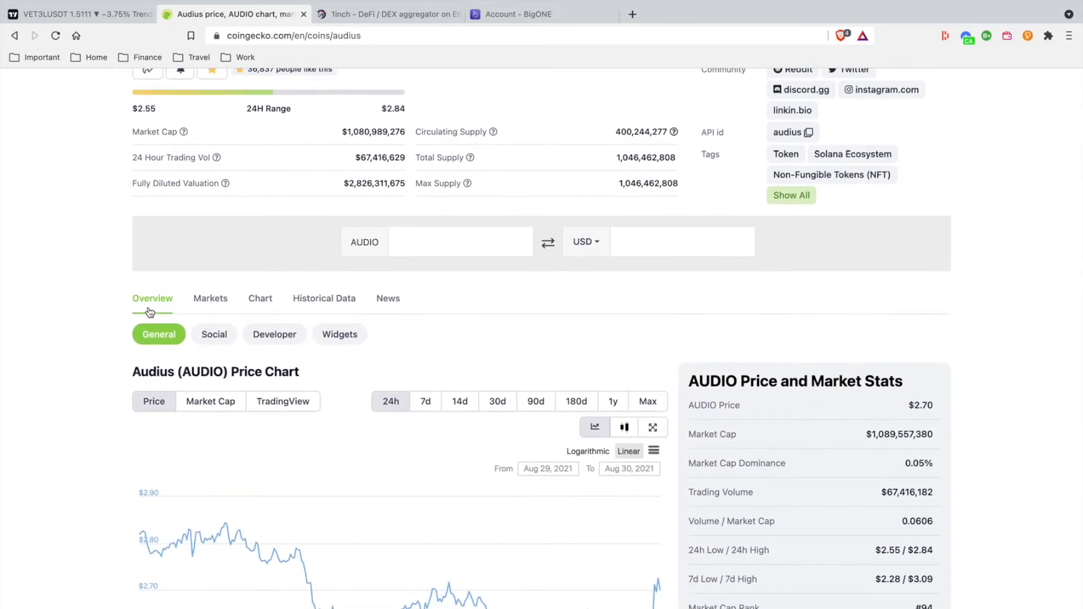
click(218, 305)
scroll(473, 333, down, 5)
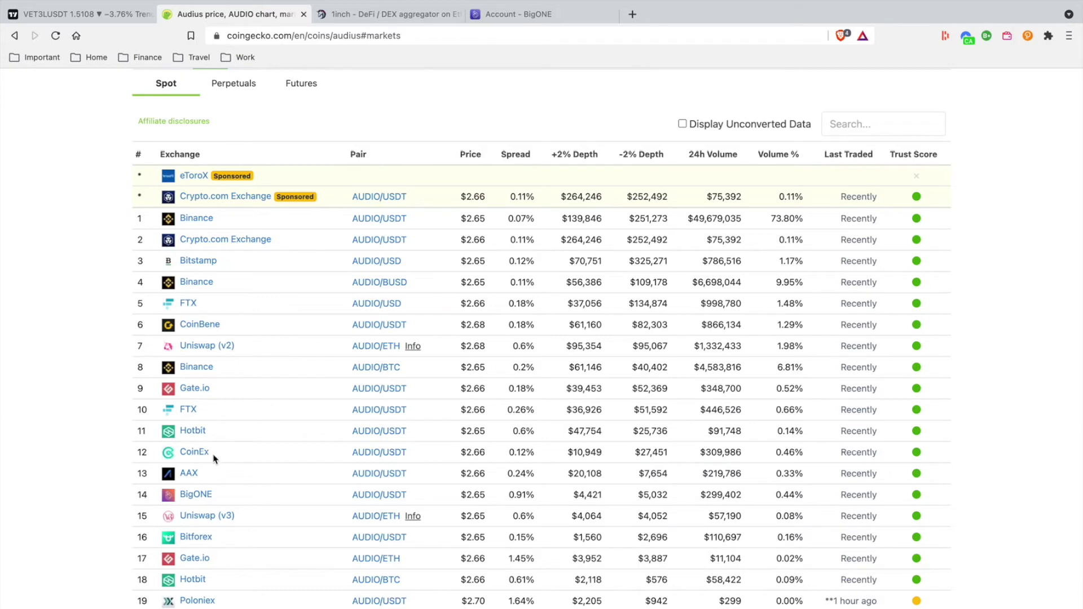
click(206, 499)
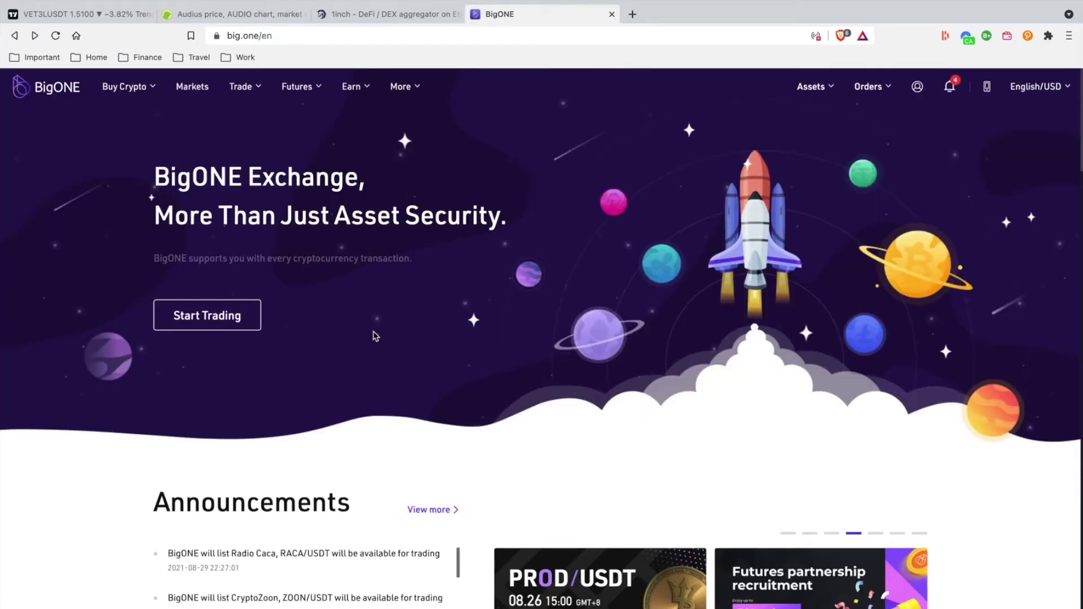
Open BigONE's Funding Account and start an AUDIO withdrawal on the Ethereum network
mouse_move(828, 95)
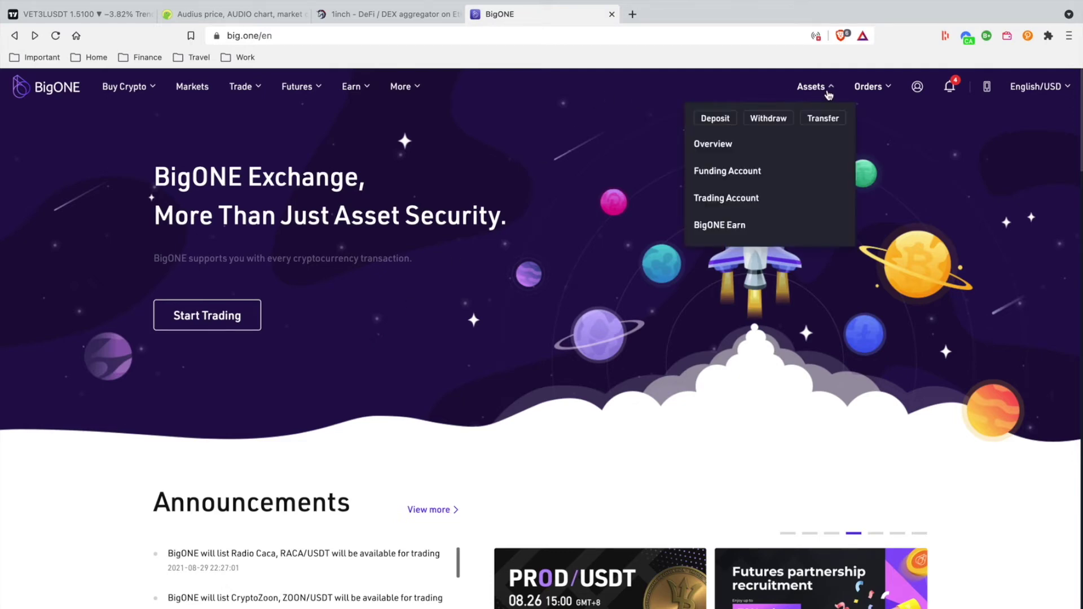
click(790, 171)
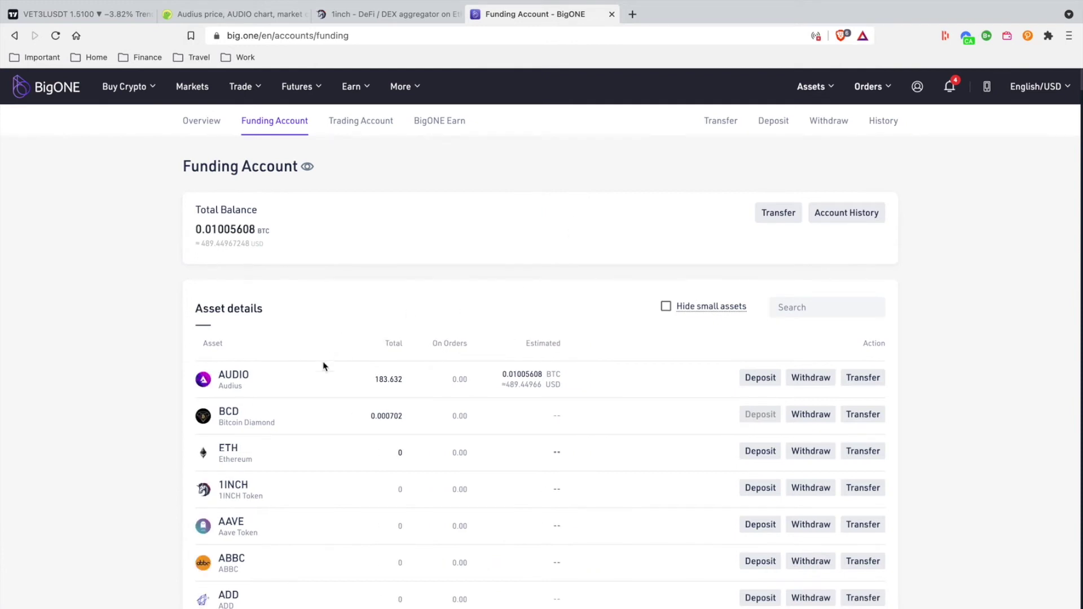
click(813, 379)
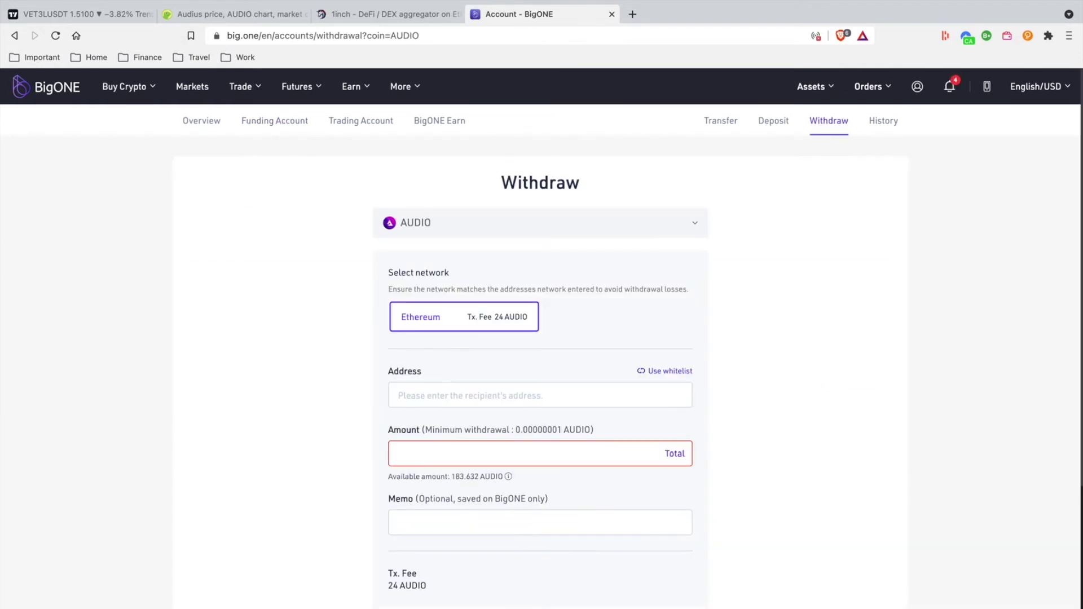
Withdraw all 183.632 AUDIO to the pasted Ledger receive address and proceed to the PIN
key(super+v)
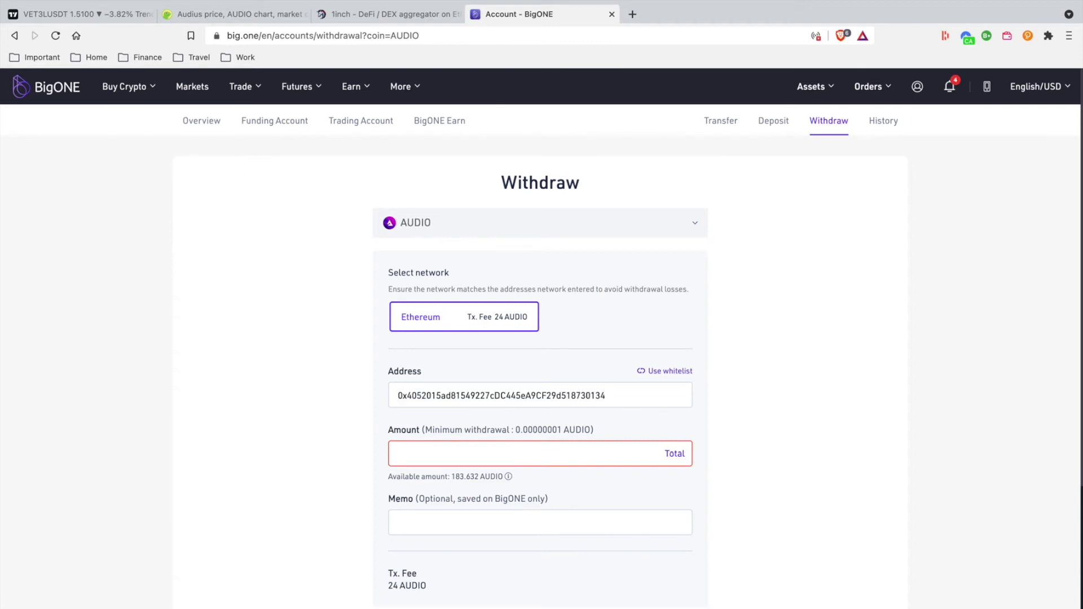
click(475, 451)
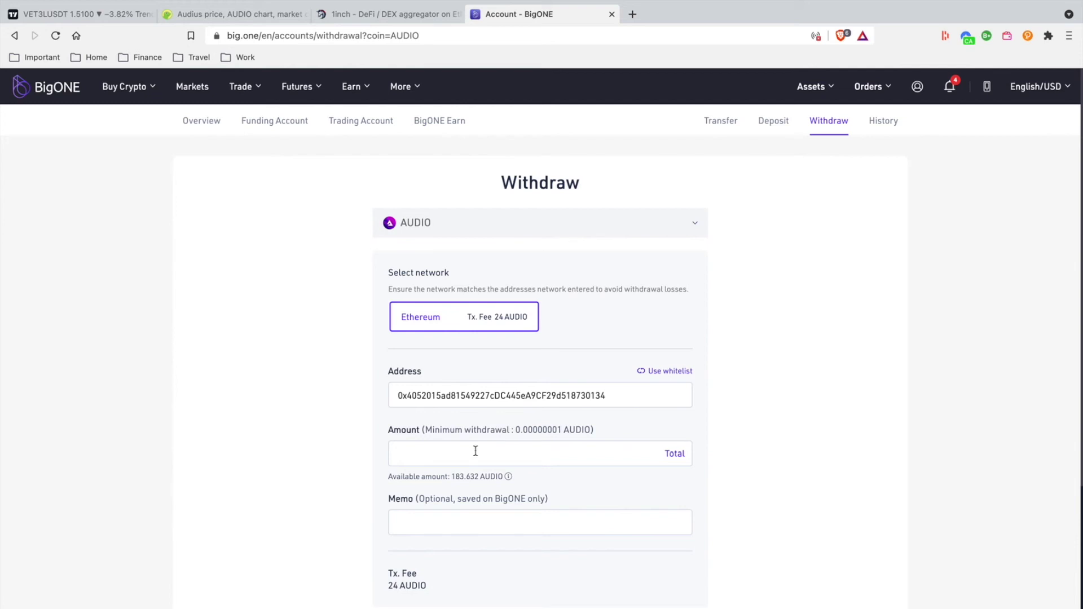
click(677, 458)
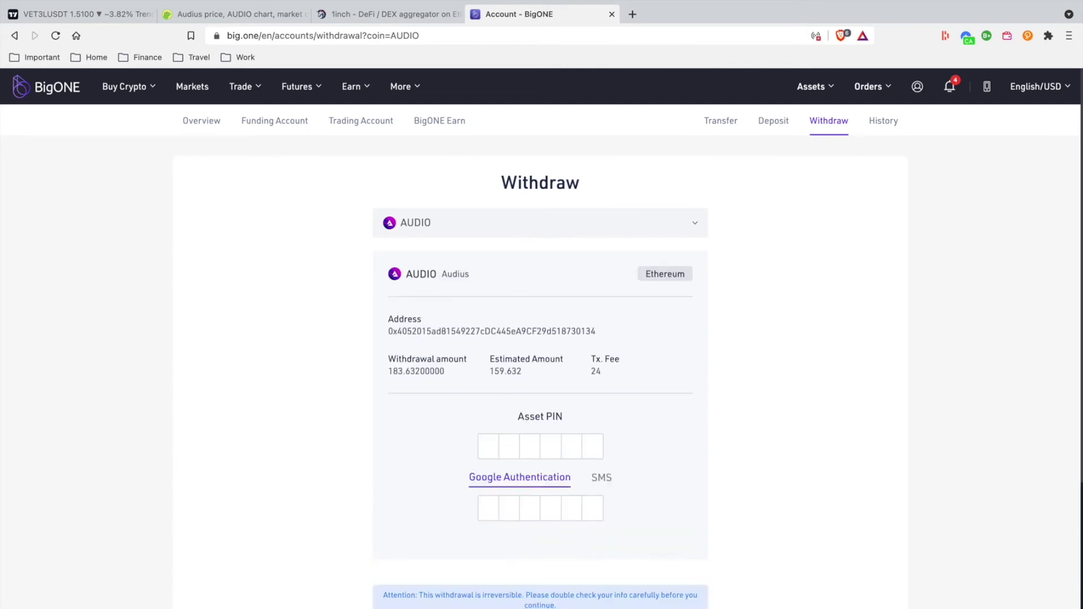
click(489, 446)
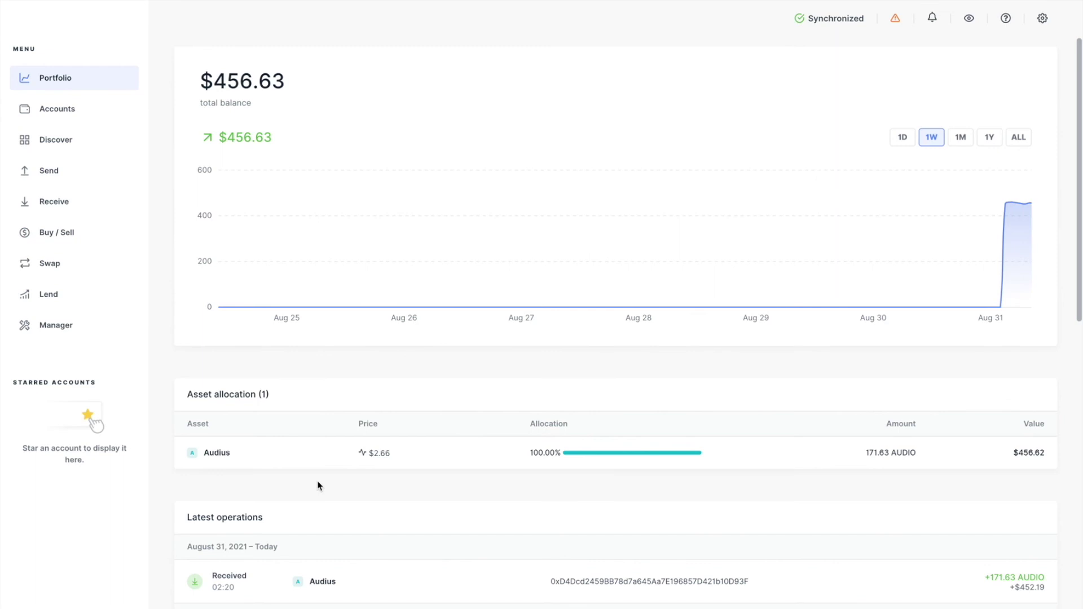
Open the Audius token account holding 171.63 AUDIO from Portfolio and star it
click(246, 463)
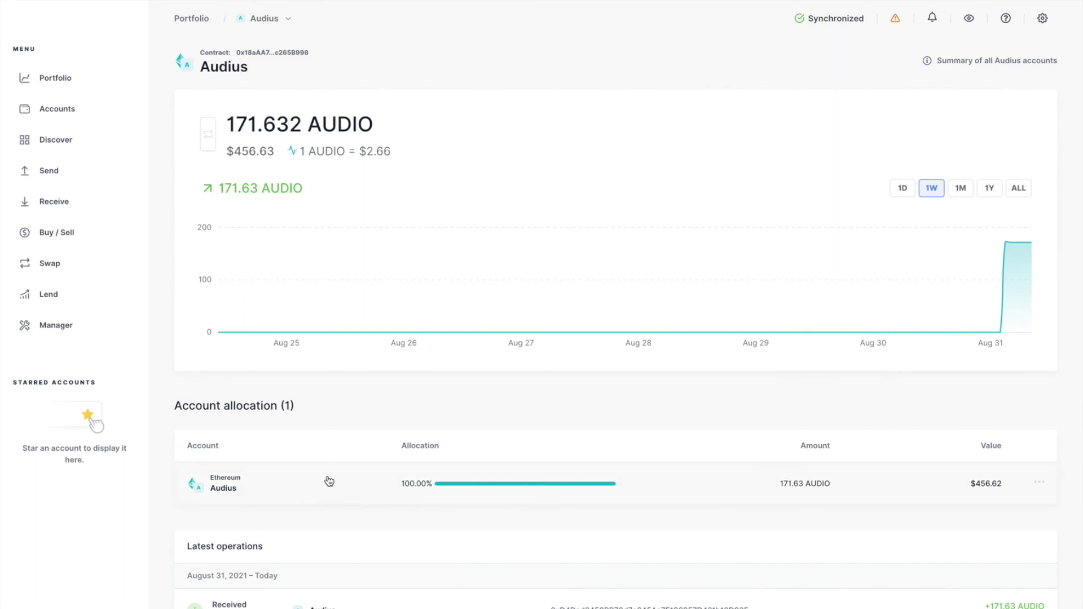
click(297, 495)
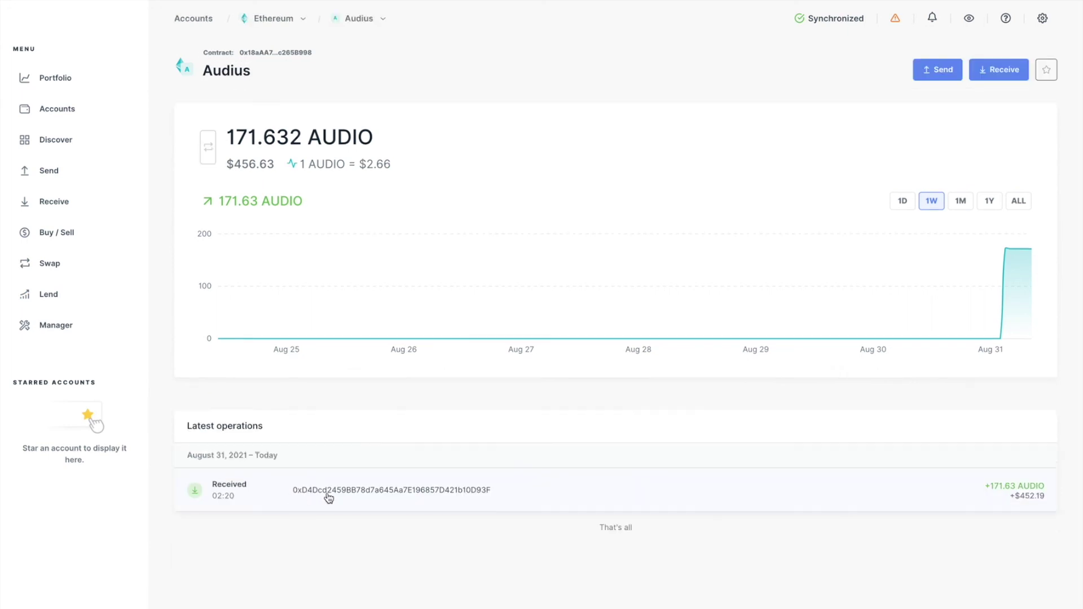
click(1044, 79)
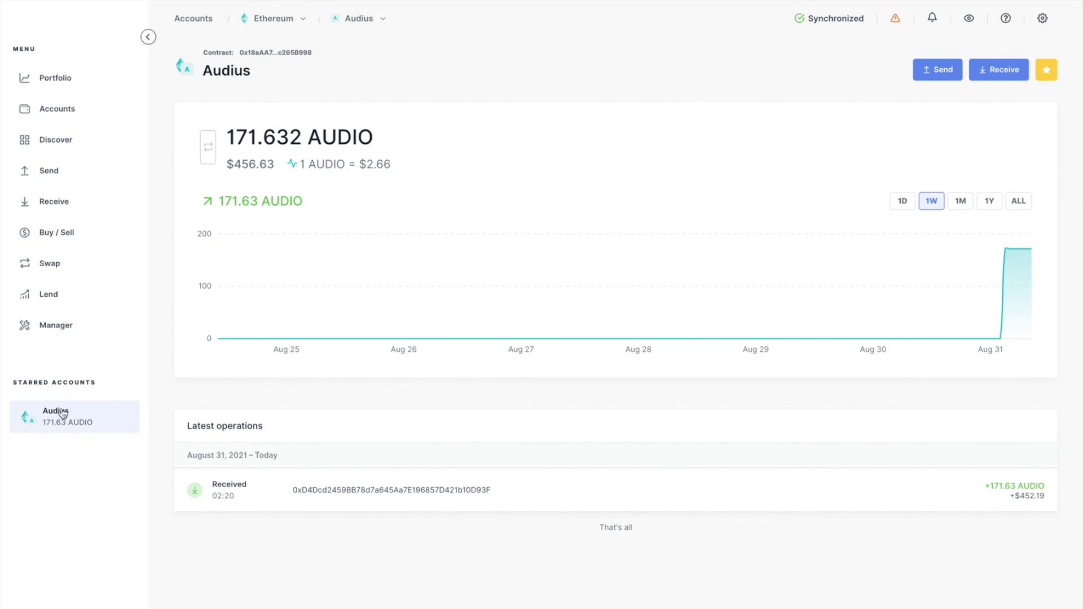